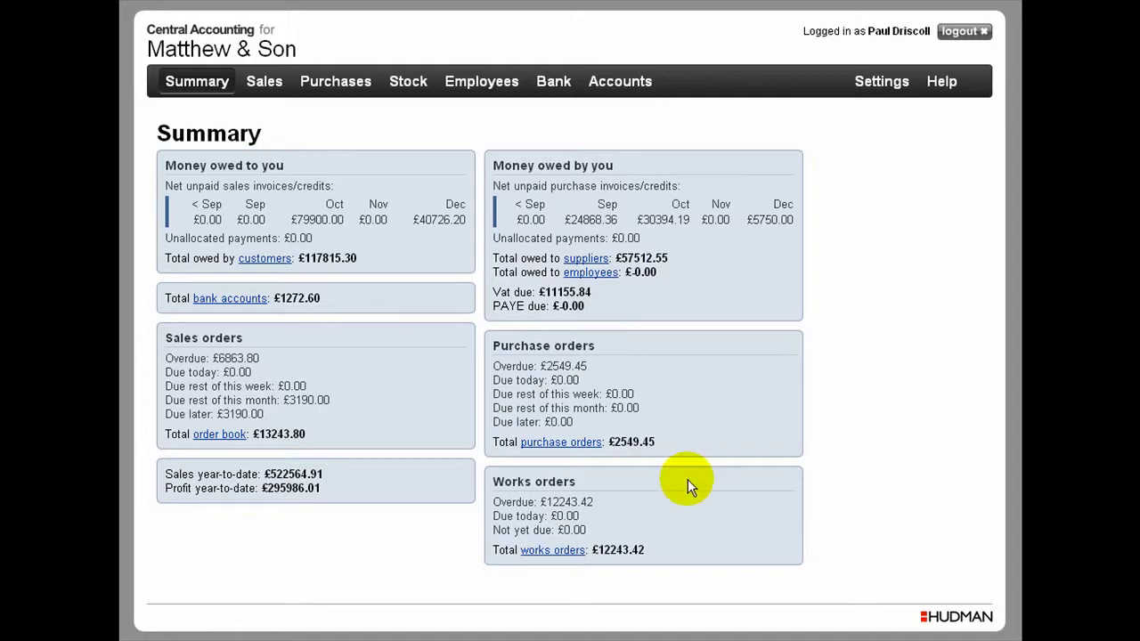
# Open the customer accounts list in the sales area.
pyautogui.click(274, 95)
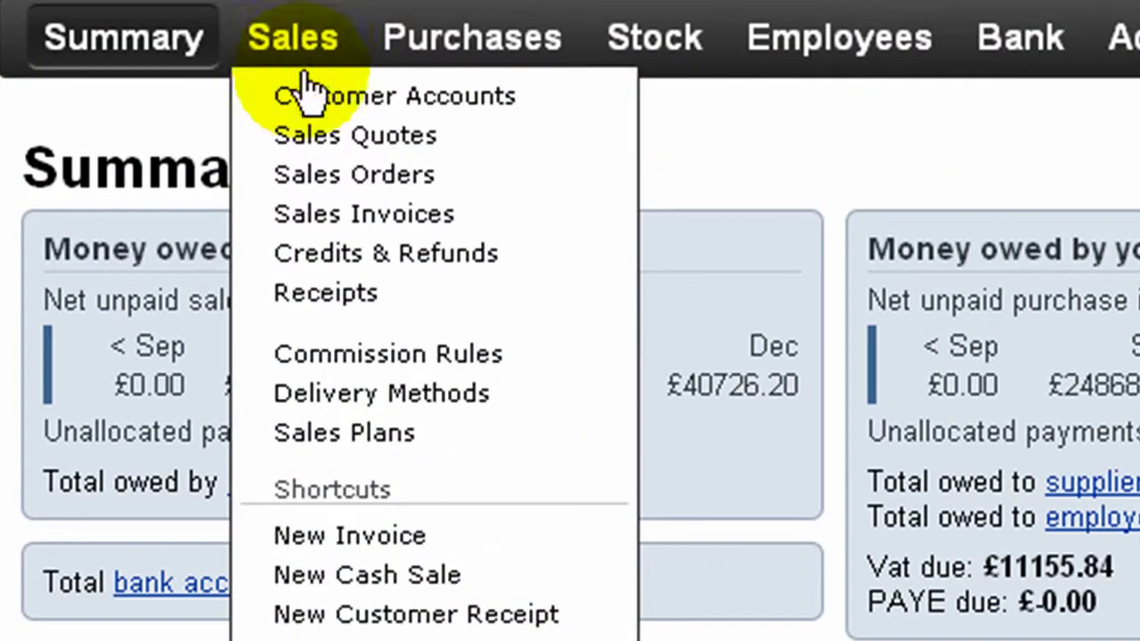
pyautogui.click(314, 111)
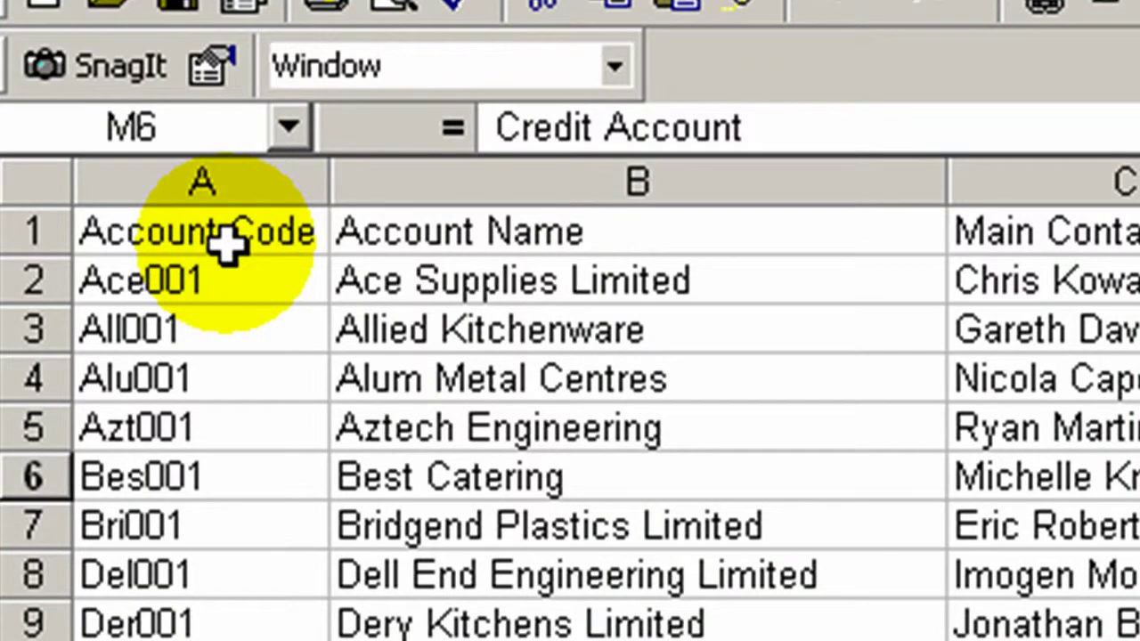
# Examine the customer spreadsheet's column headings one by one, from Account Code through the contact and address fields to just past Postcode.
pyautogui.click(229, 247)
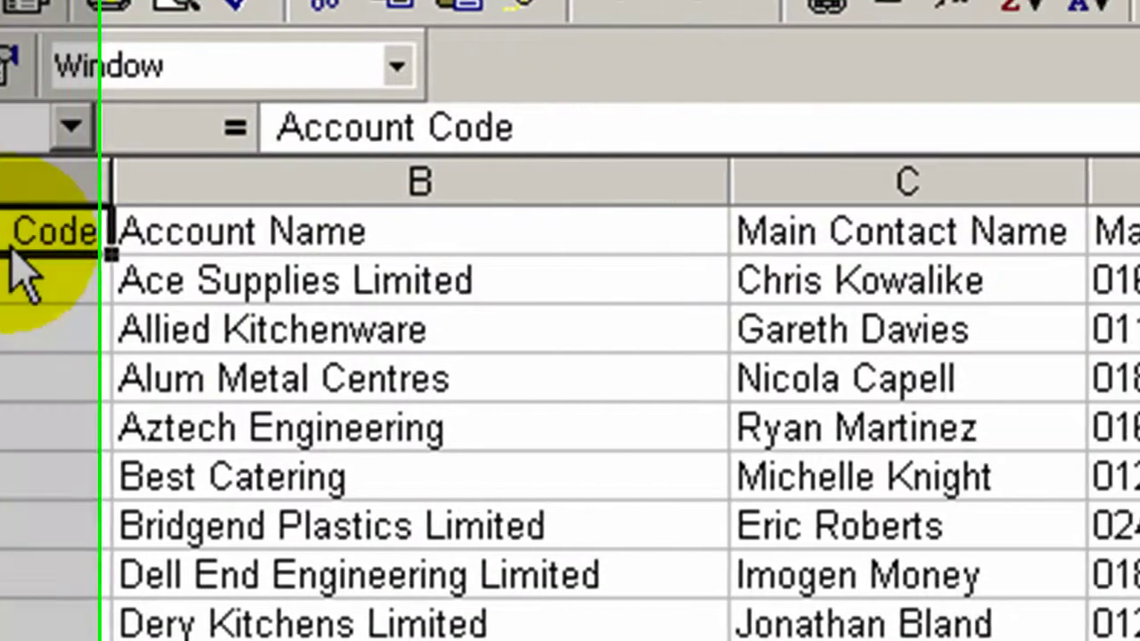
pyautogui.press('Right')
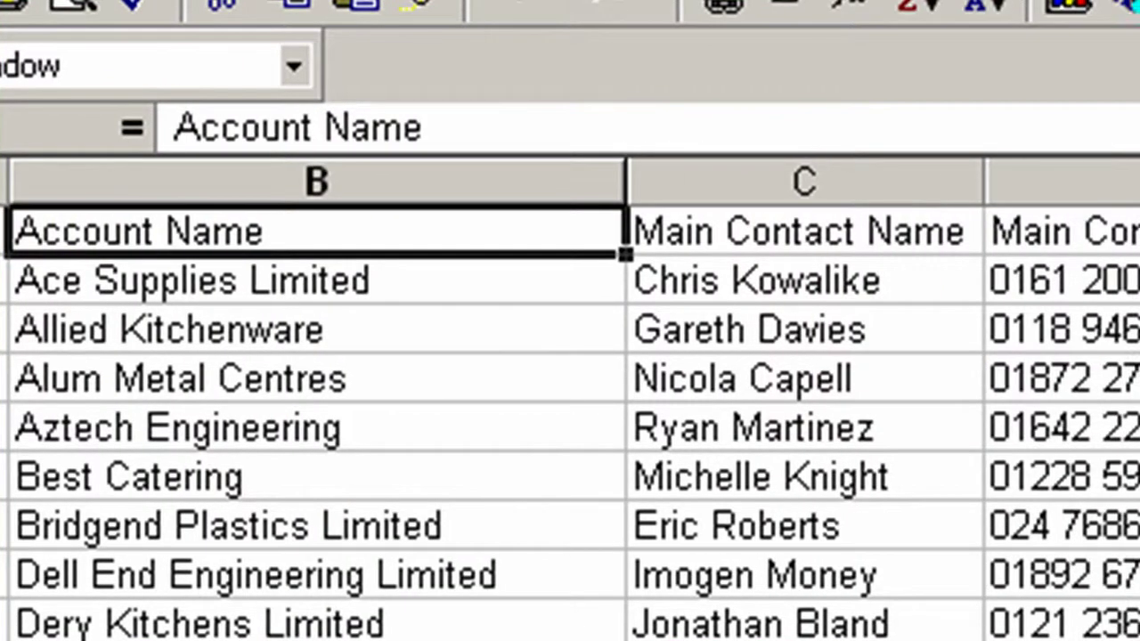
pyautogui.press('Right')
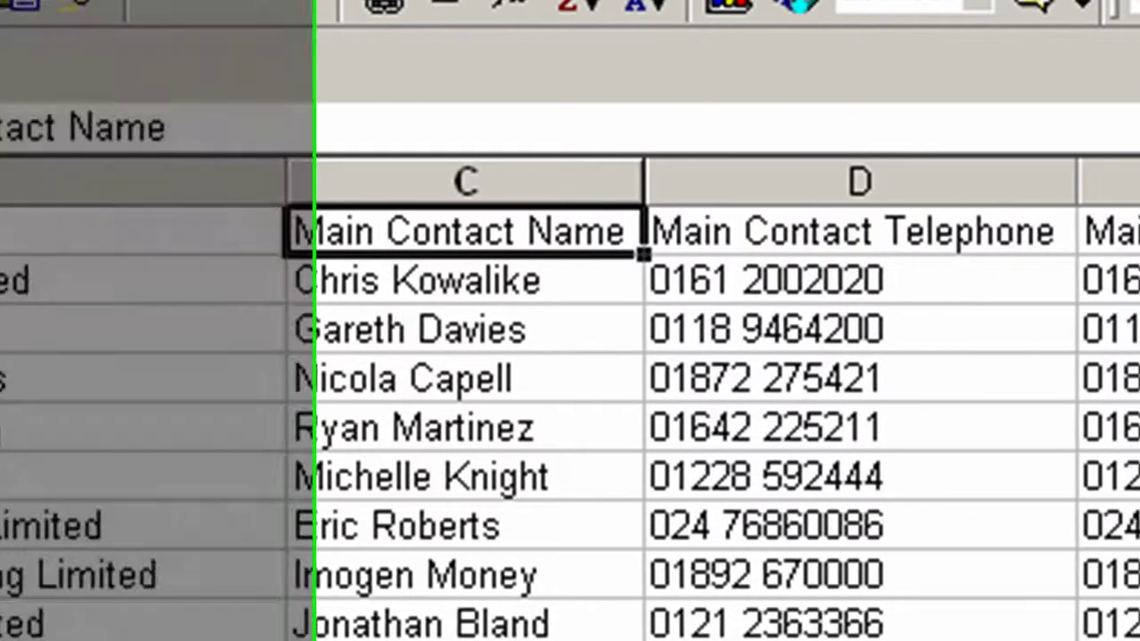
pyautogui.press('Right')
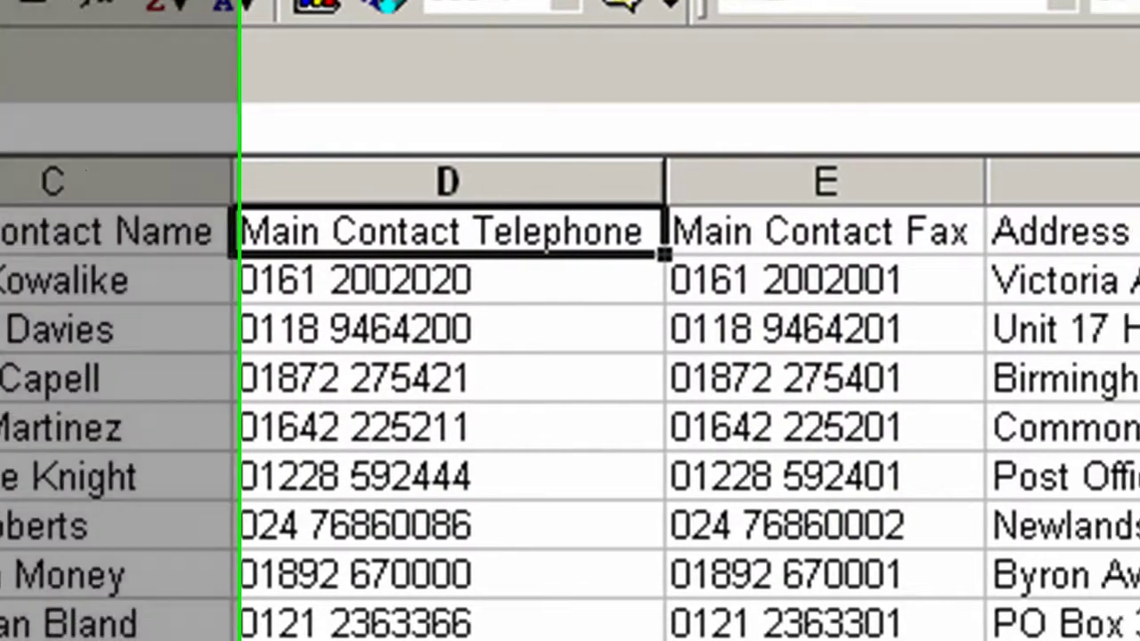
pyautogui.press('Right')
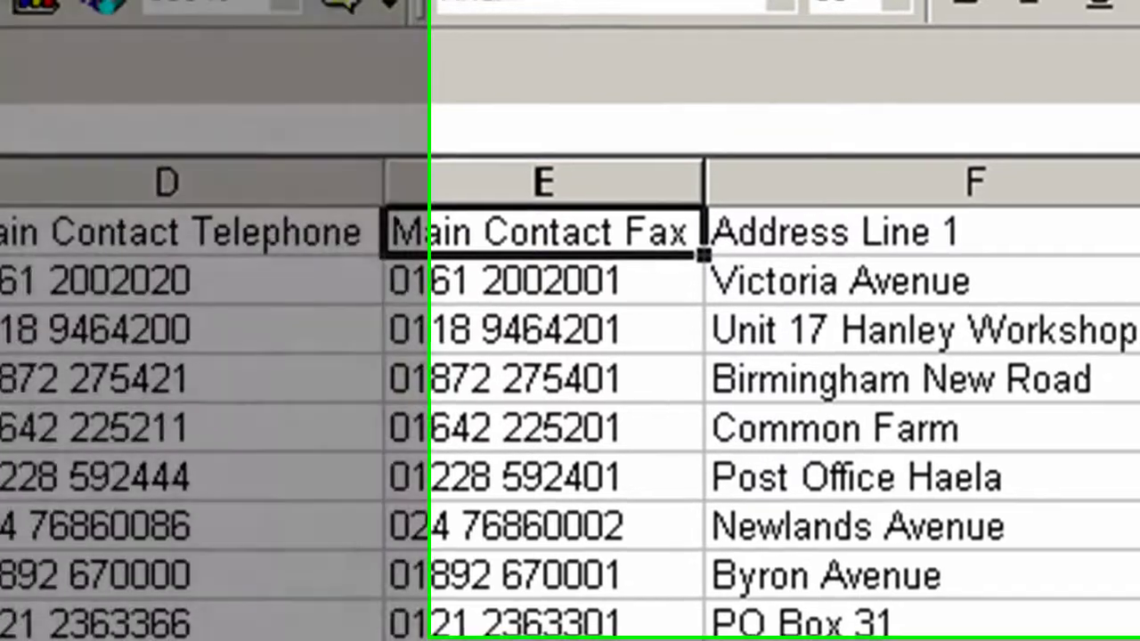
pyautogui.press('Right')
pyautogui.press('Right')
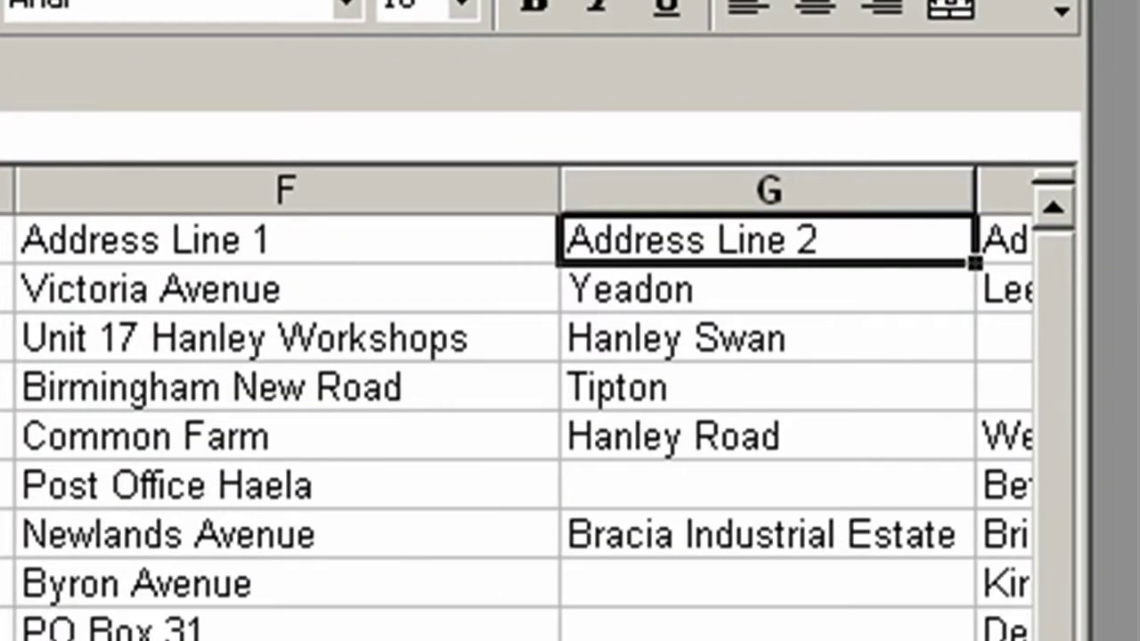
pyautogui.press('Right')
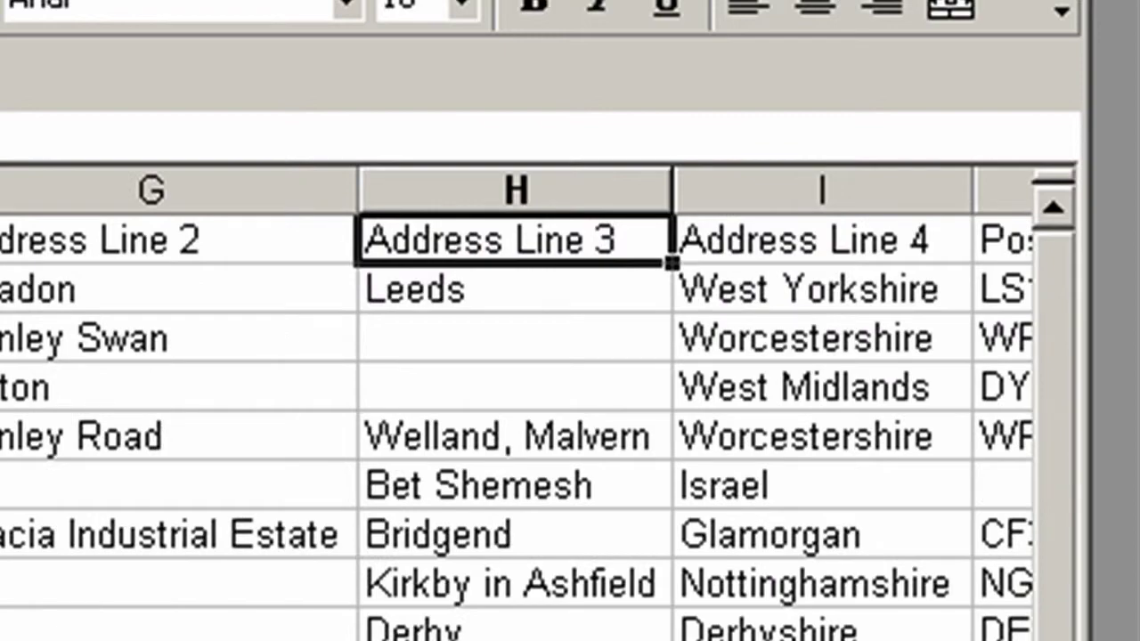
pyautogui.press('Right')
pyautogui.press('Right')
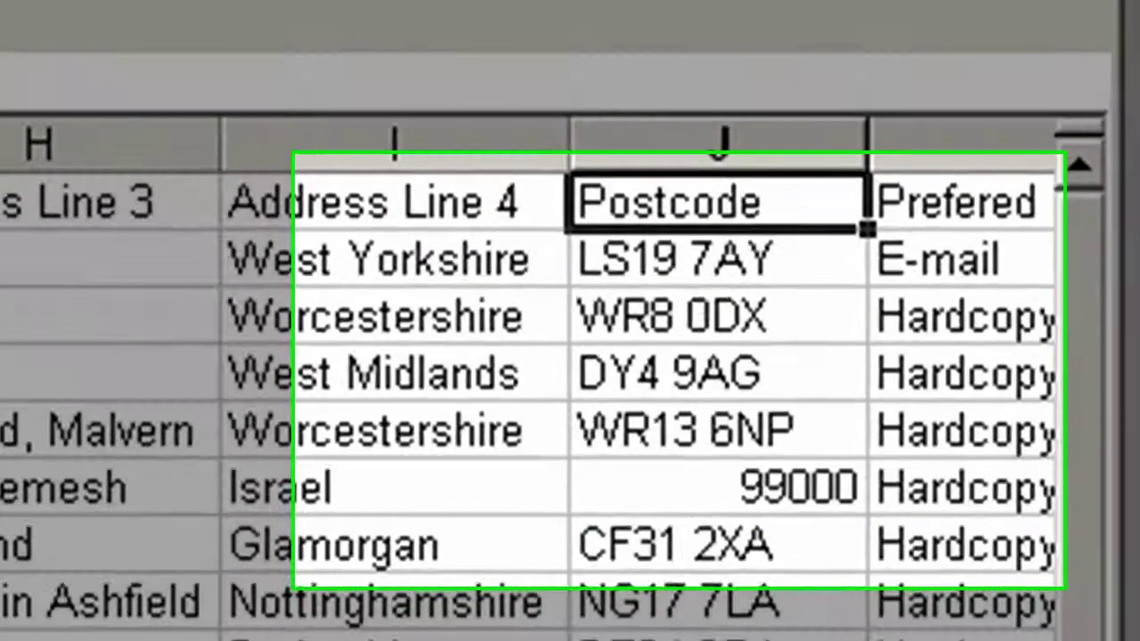
pyautogui.press('Right')
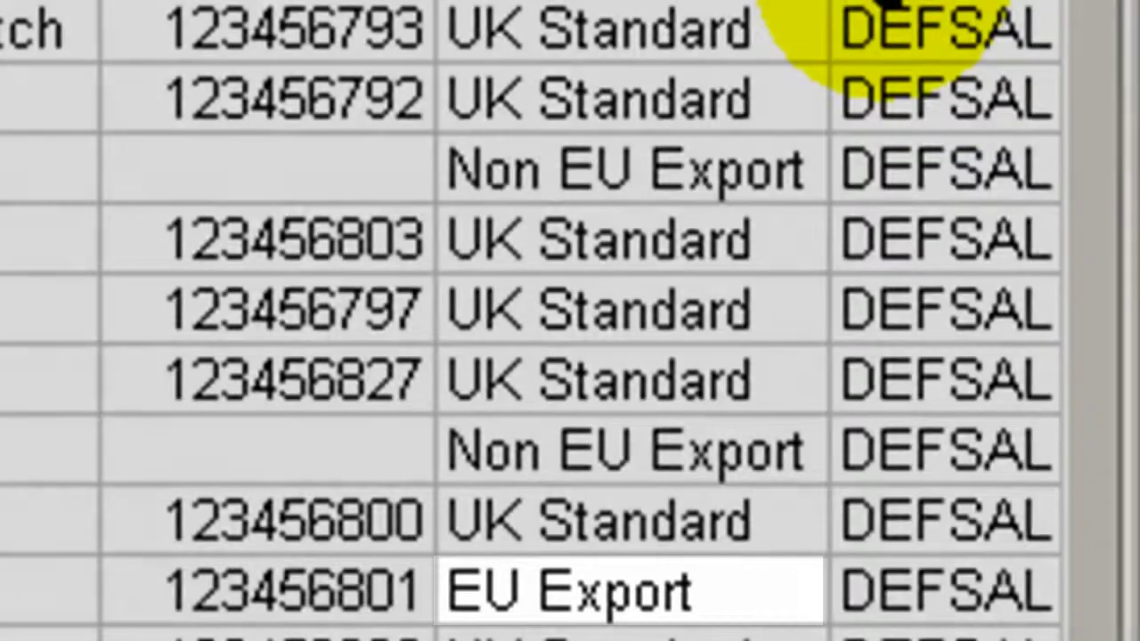
# Examine the Default Sales Account Code, Days Allowed and Value Allowed columns, ending on the Discount Rate (%) heading.
pyautogui.press('Down')
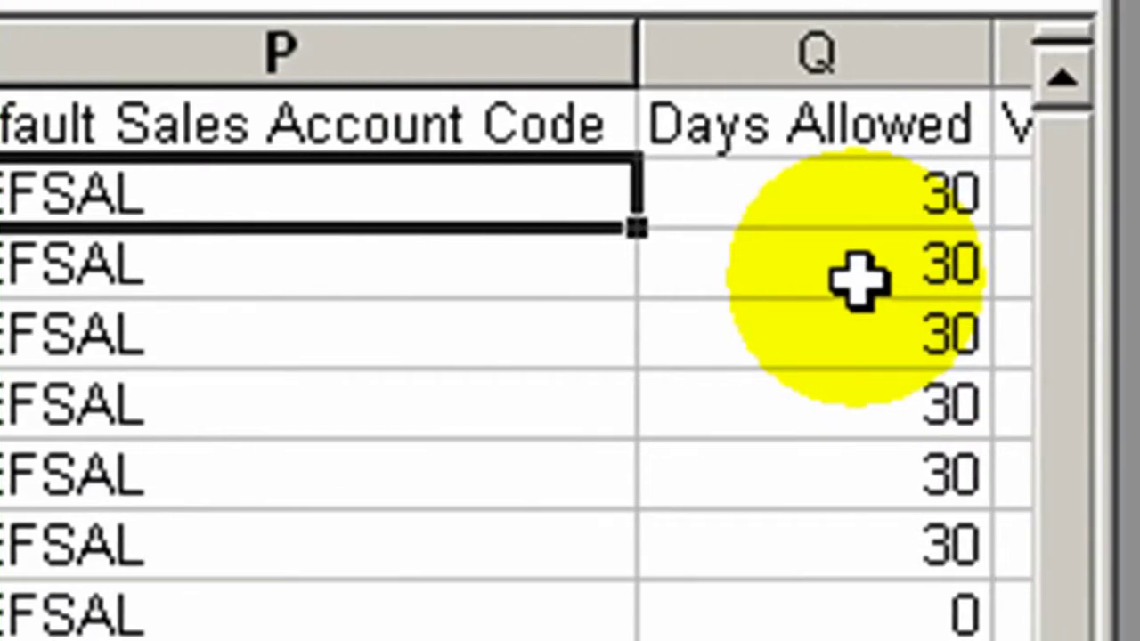
pyautogui.press('Up')
pyautogui.press('Right')
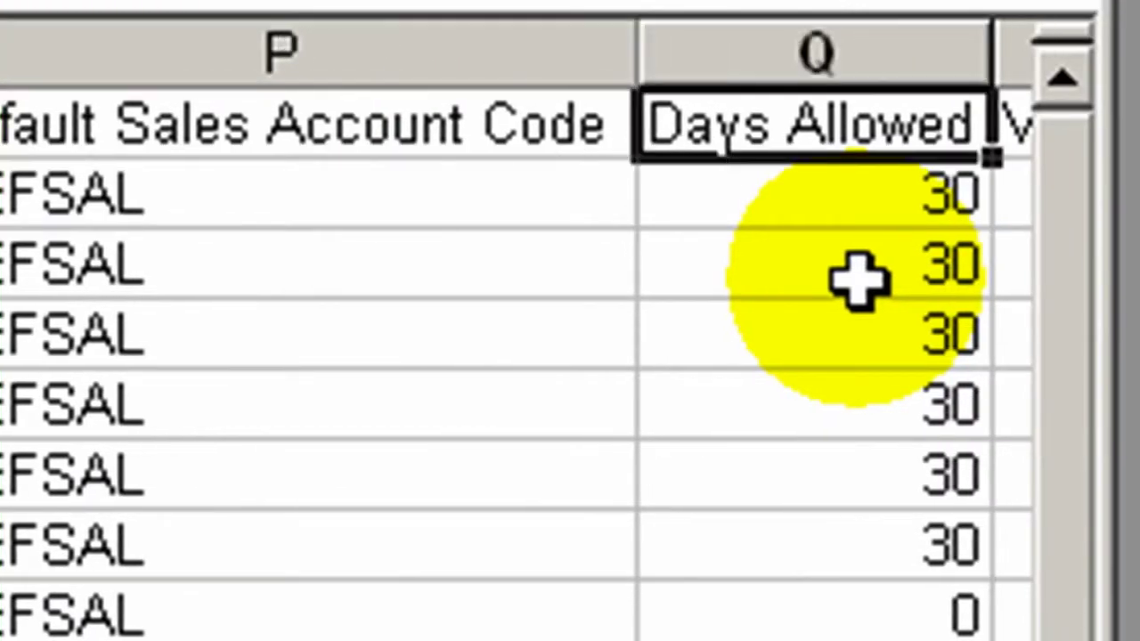
pyautogui.press('Down')
pyautogui.press('Up')
pyautogui.press('Right')
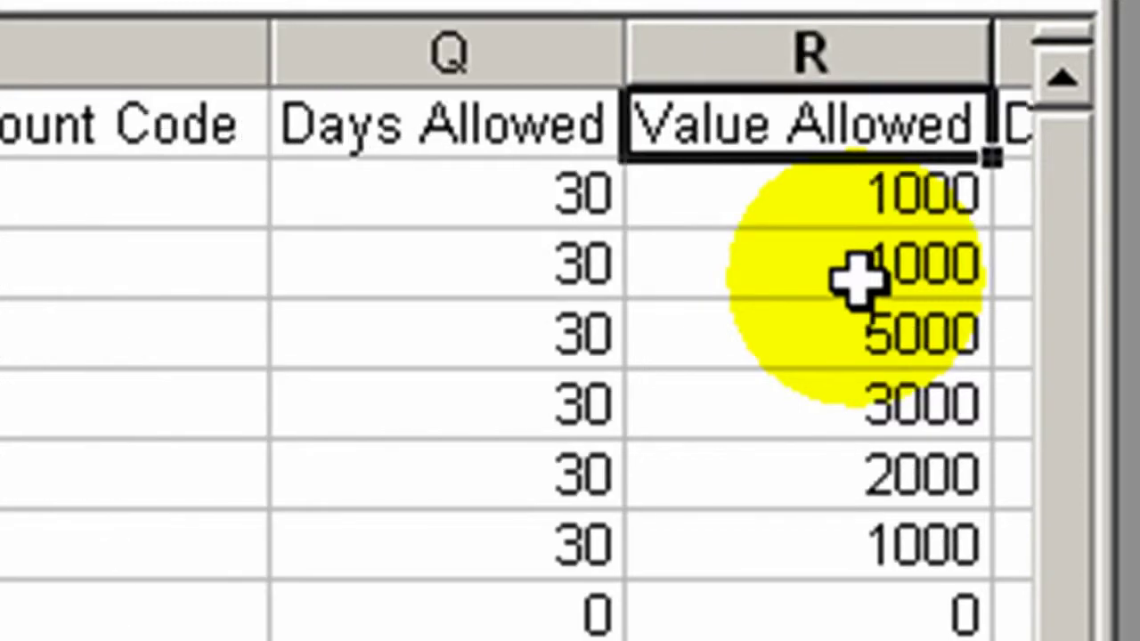
pyautogui.press('Down')
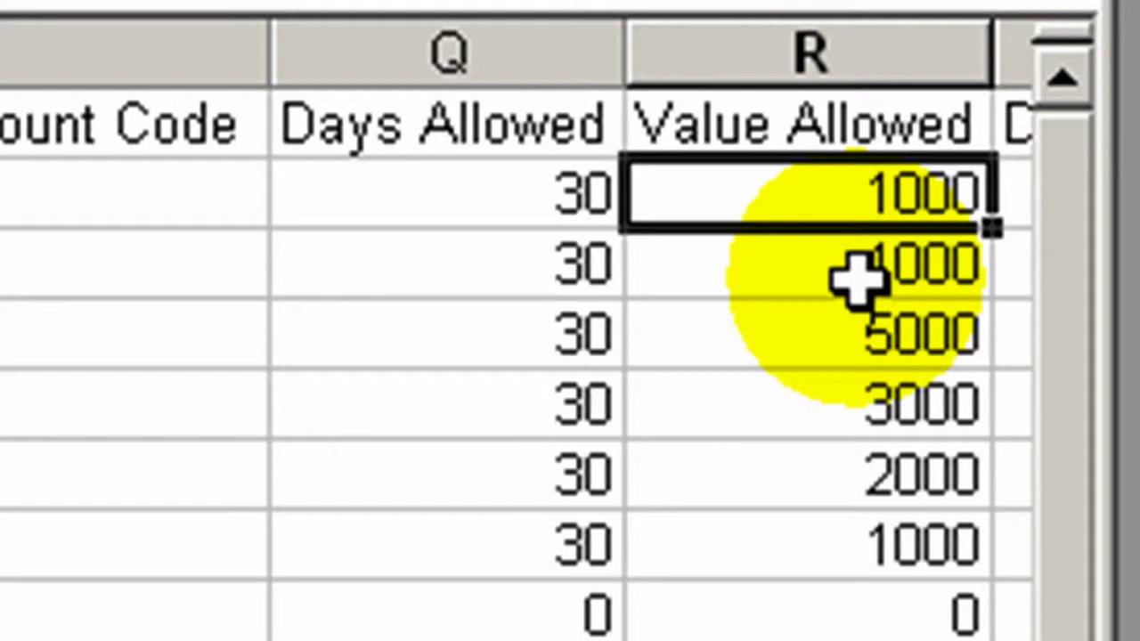
pyautogui.press('Up')
pyautogui.press('Right')
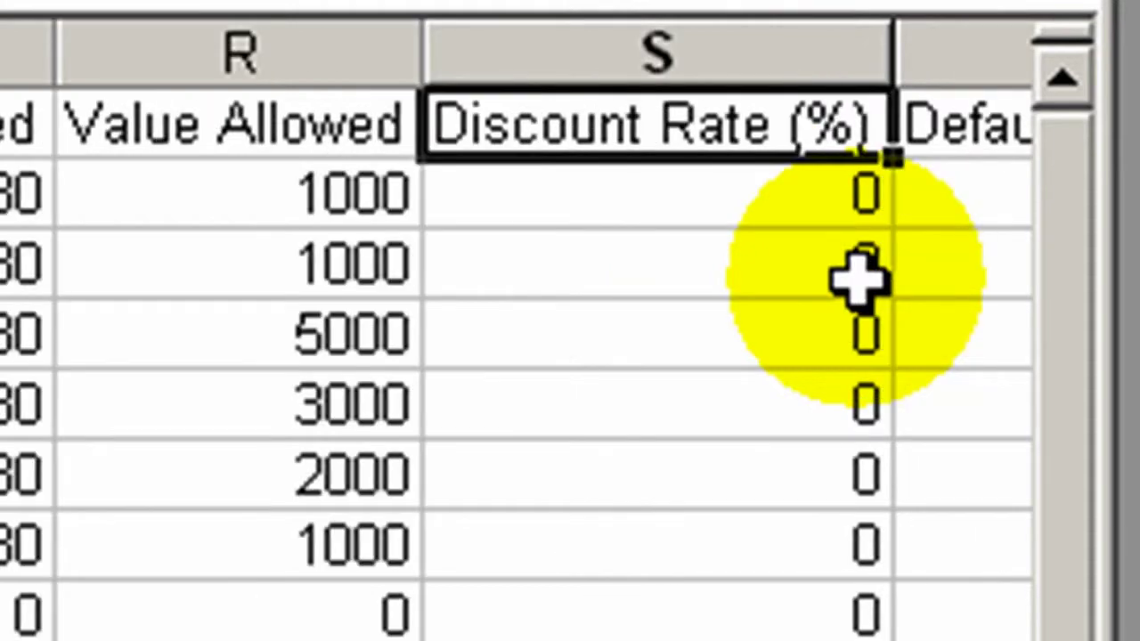
# Examine the Discount Rate (%) entries down to row 9, and the Default Department and Default Project columns.
pyautogui.press('Down')
pyautogui.press('Down')
pyautogui.press('Down')
pyautogui.press('Down')
pyautogui.press('Down')
pyautogui.press('Down')
pyautogui.press('Down')
pyautogui.press('Down')
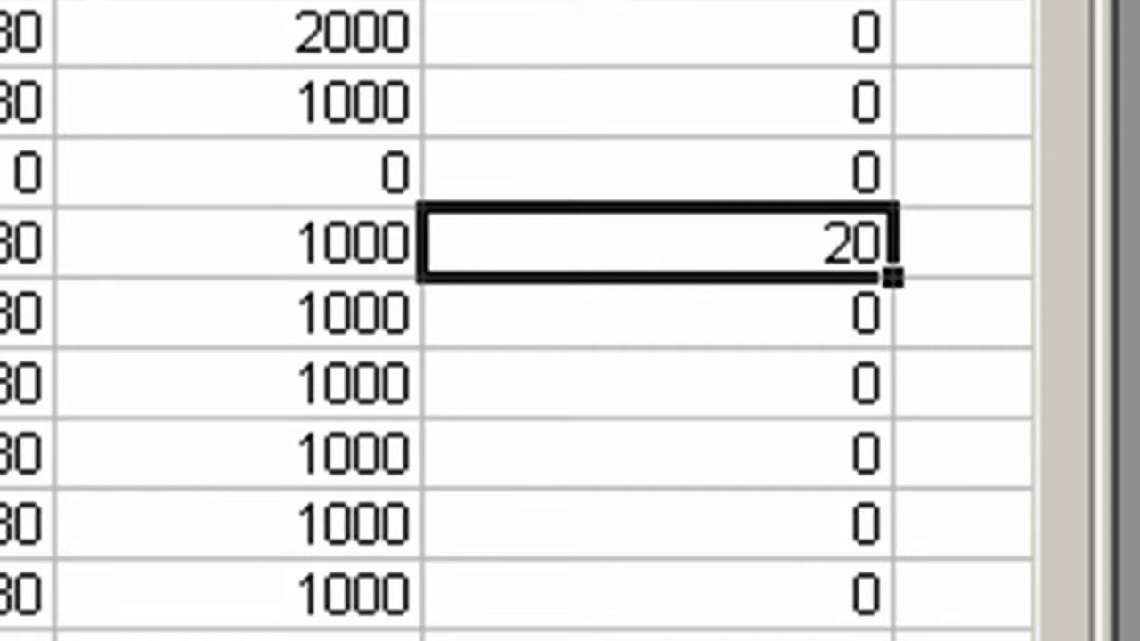
pyautogui.hotkey('ctrl', 'Up')
pyautogui.press('Right')
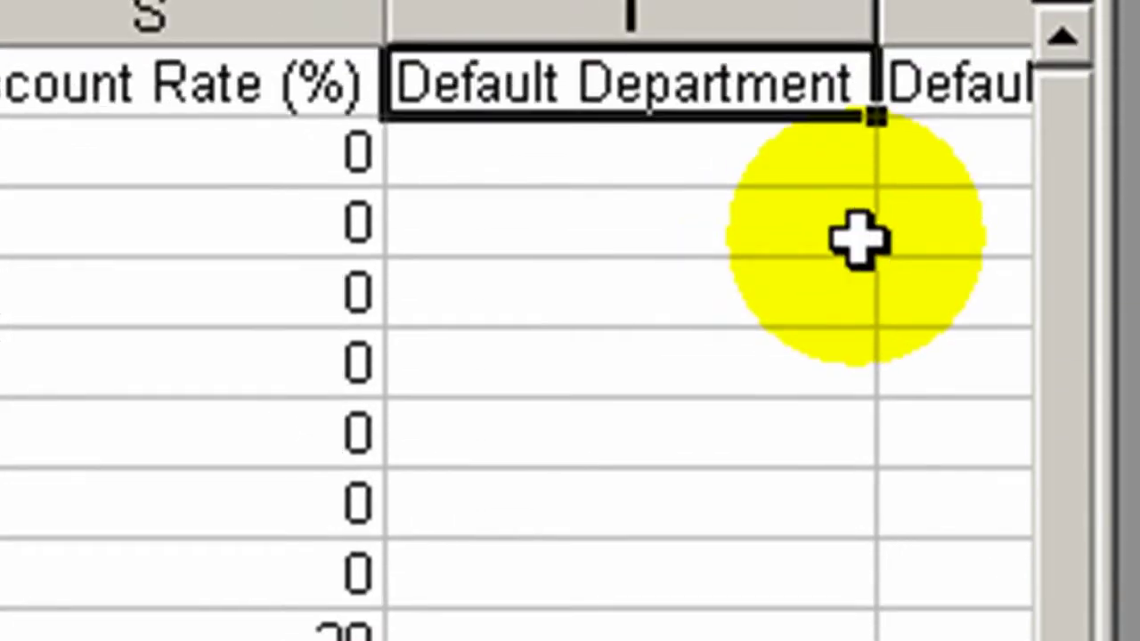
pyautogui.press('Down')
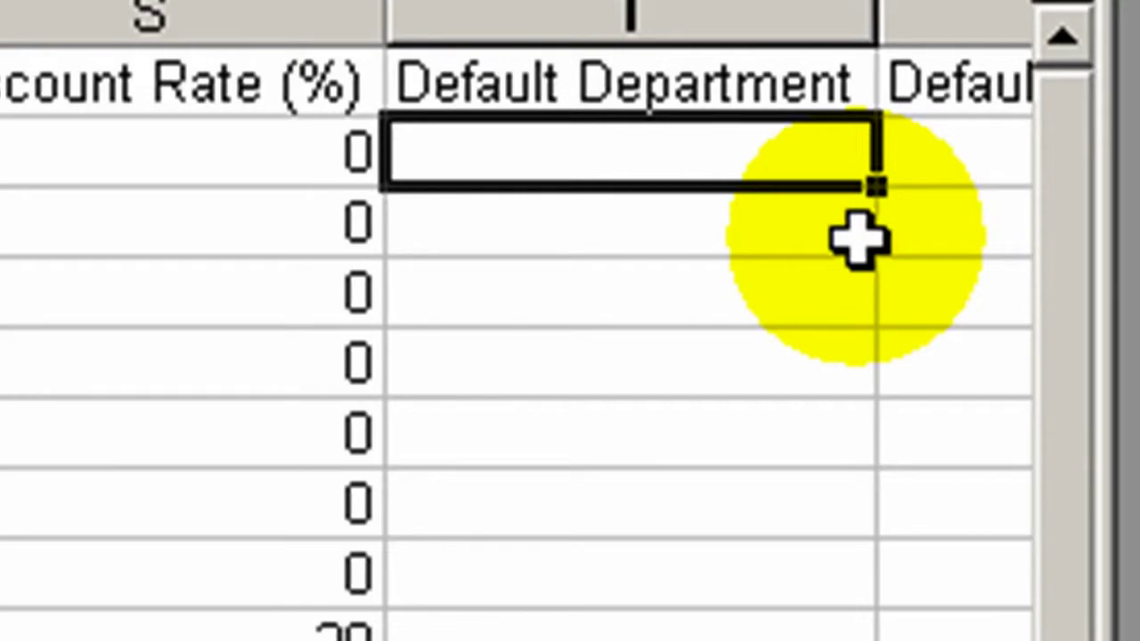
pyautogui.press('Right')
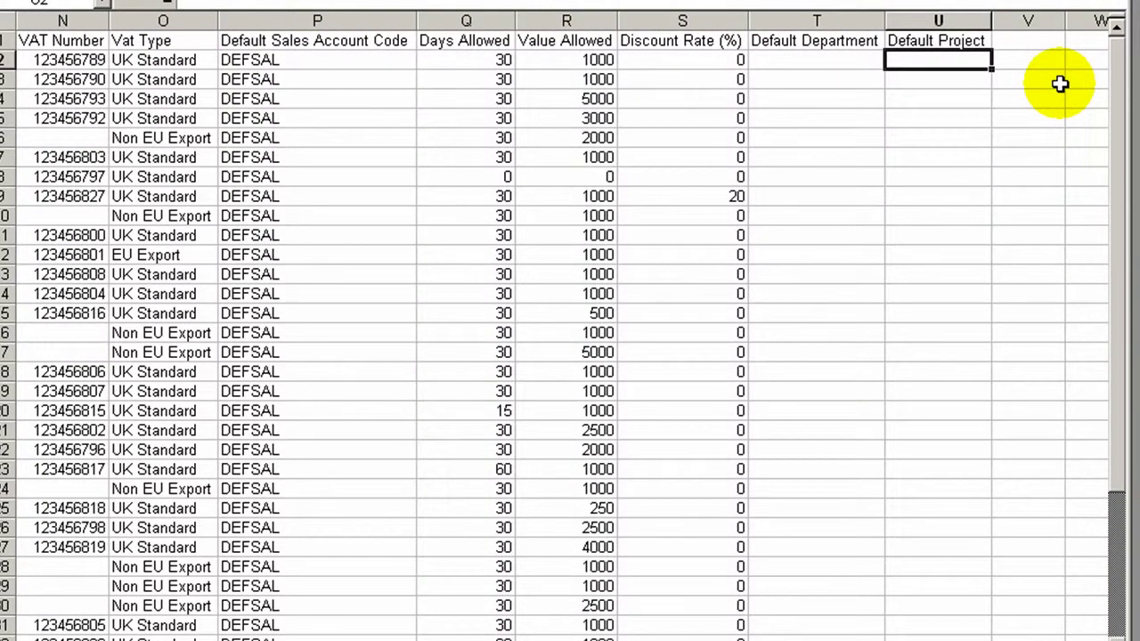
# Return to the Account Code column and look down through the customer records.
pyautogui.press('Left')
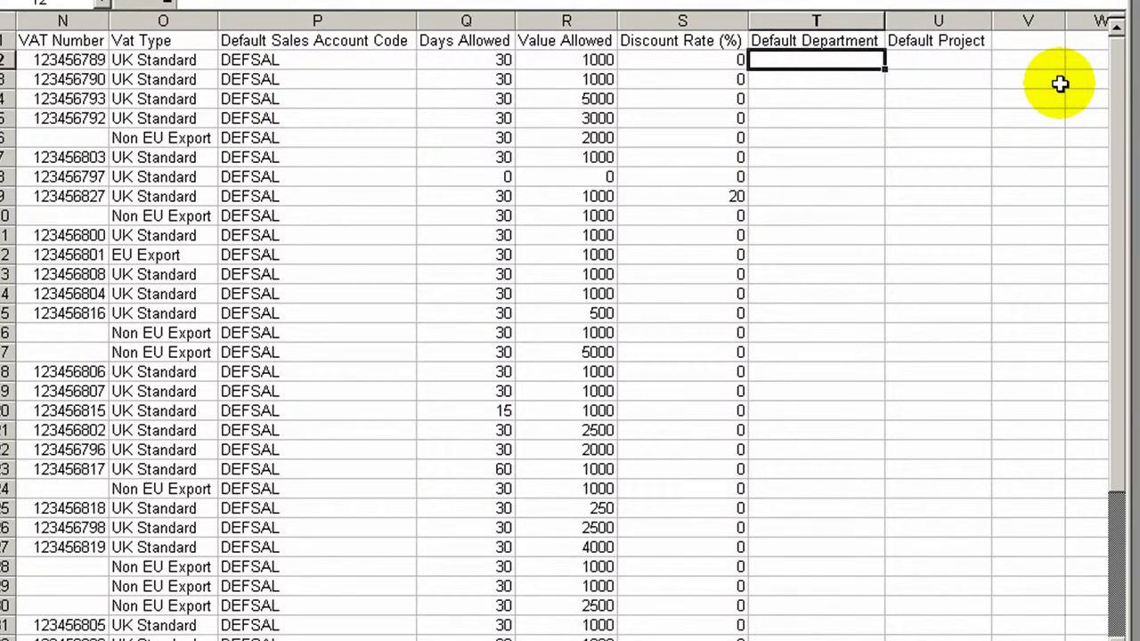
pyautogui.press('Left')
pyautogui.press('Left')
pyautogui.press('Left')
pyautogui.press('Left')
pyautogui.press('Left')
pyautogui.press('Left')
pyautogui.press('Left')
pyautogui.press('Left')
pyautogui.press('Left')
pyautogui.press('Left')
pyautogui.press('Left')
pyautogui.press('Left')
pyautogui.press('Left')
pyautogui.press('Left')
pyautogui.press('Left')
pyautogui.press('Left')
pyautogui.press('Left')
pyautogui.press('Left')
pyautogui.press('Left')
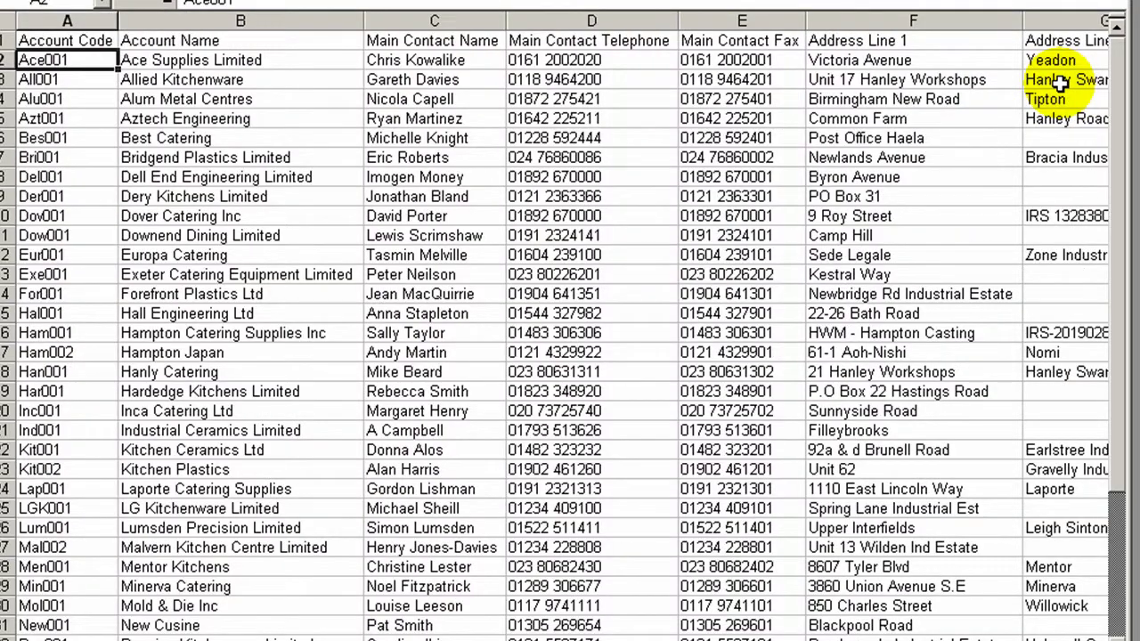
pyautogui.press('Down')
pyautogui.press('Down')
pyautogui.press('Down')
pyautogui.press('Down')
pyautogui.press('Down')
pyautogui.press('Down')
pyautogui.press('Down')
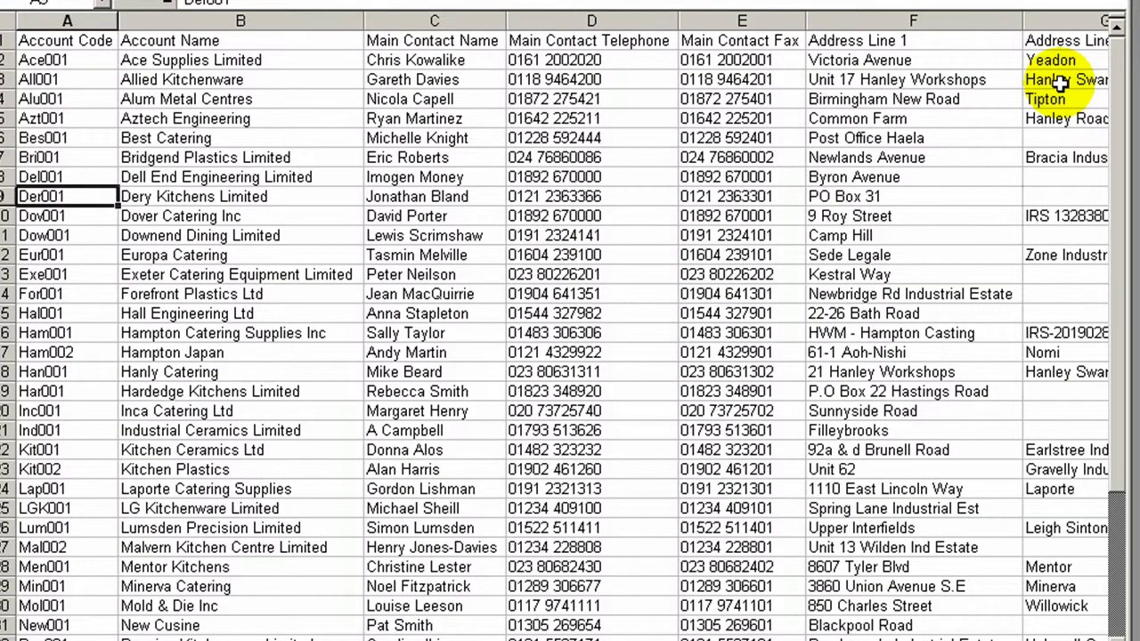
pyautogui.press('Down')
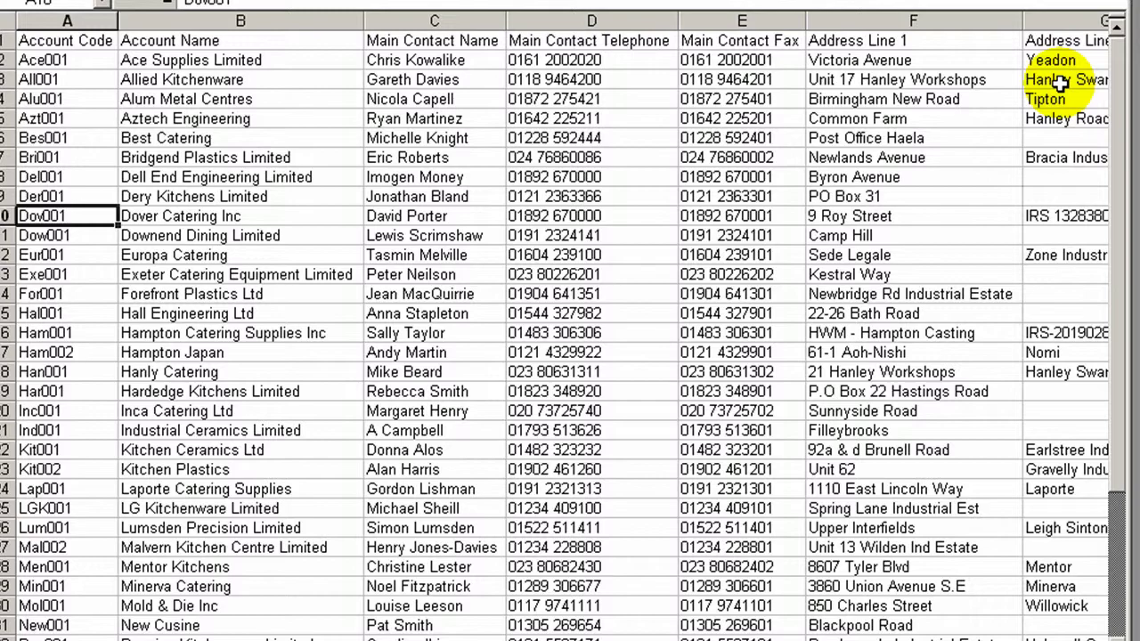
pyautogui.press('Down')
pyautogui.press('Down')
pyautogui.press('Down')
pyautogui.press('Down')
pyautogui.press('Down')
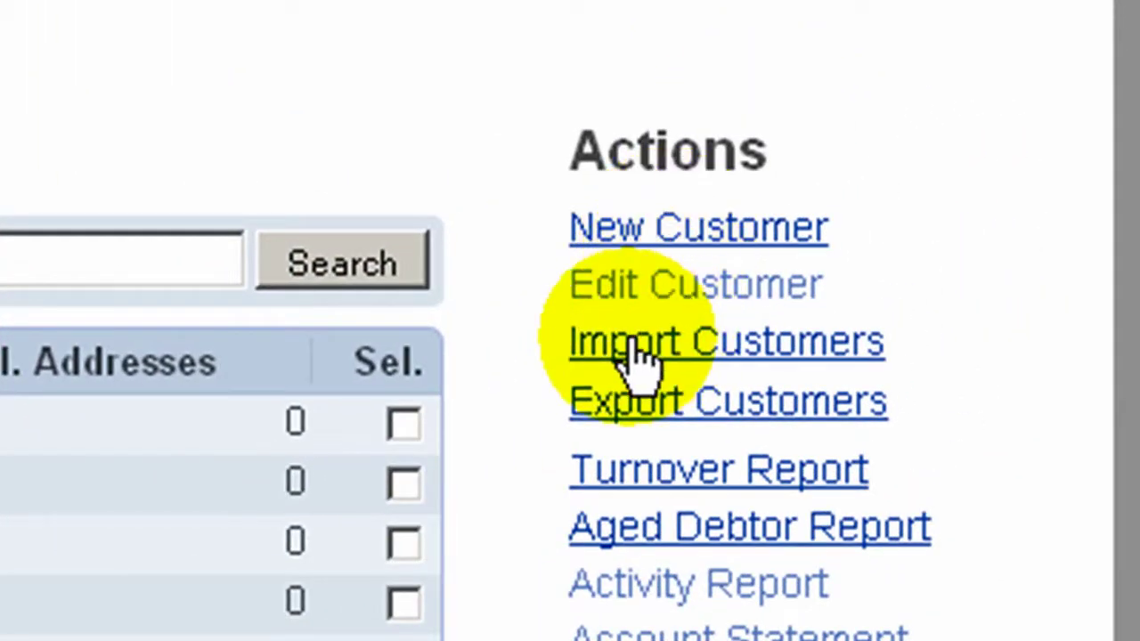
# Start a customer import, mark the file as having a header row, and choose customers.csv from the Hudman folder.
pyautogui.click(634, 351)
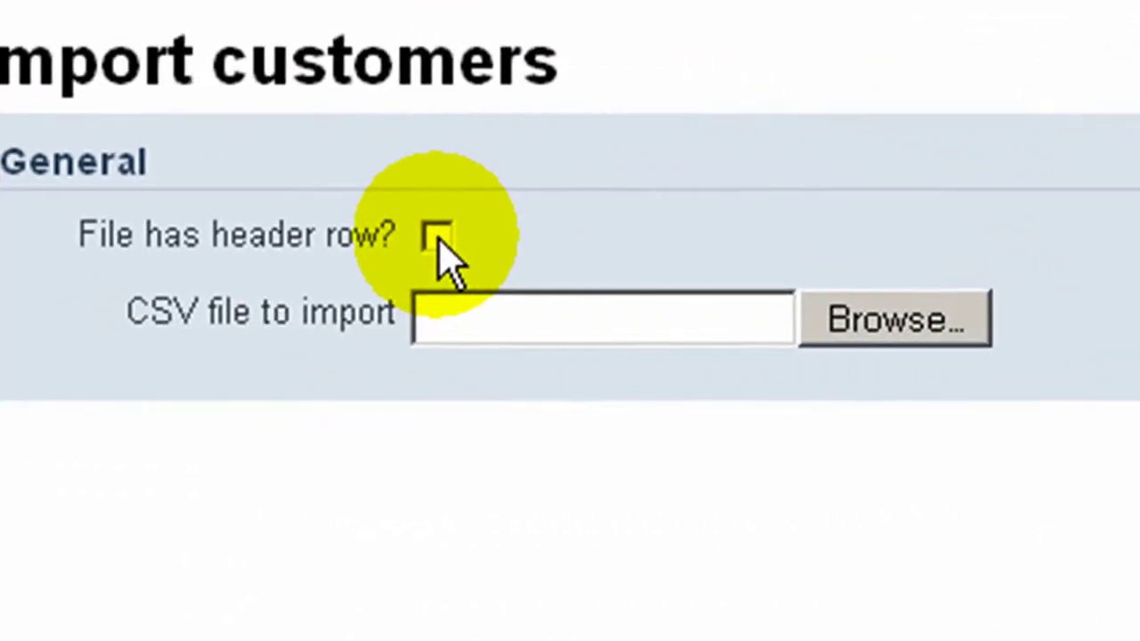
pyautogui.click(436, 237)
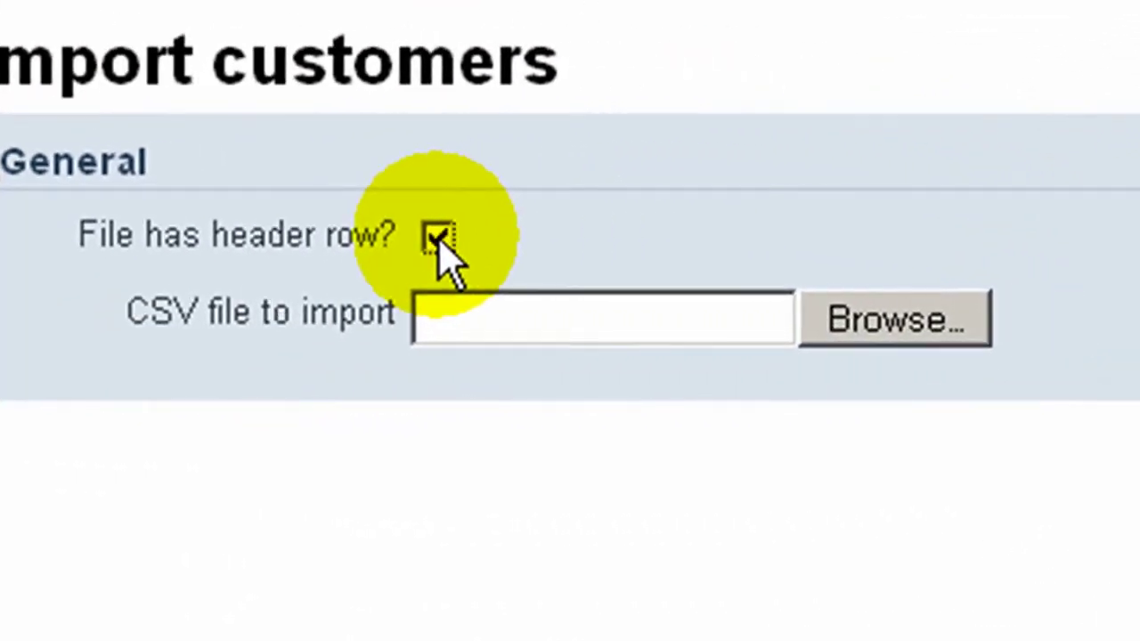
pyautogui.click(860, 336)
pyautogui.click(624, 370)
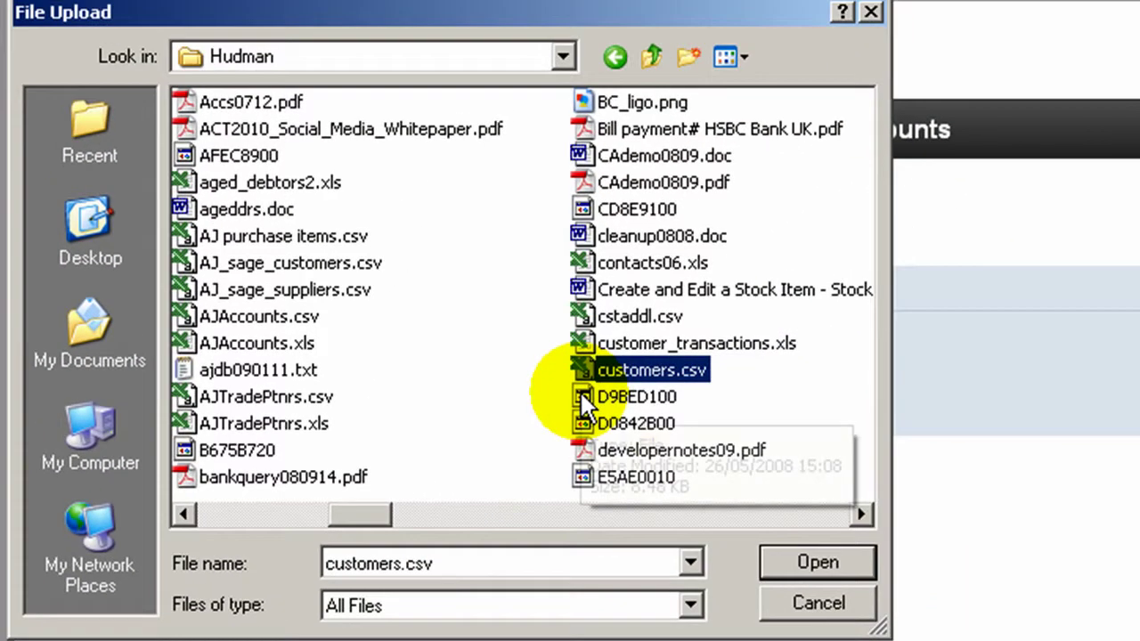
pyautogui.click(798, 561)
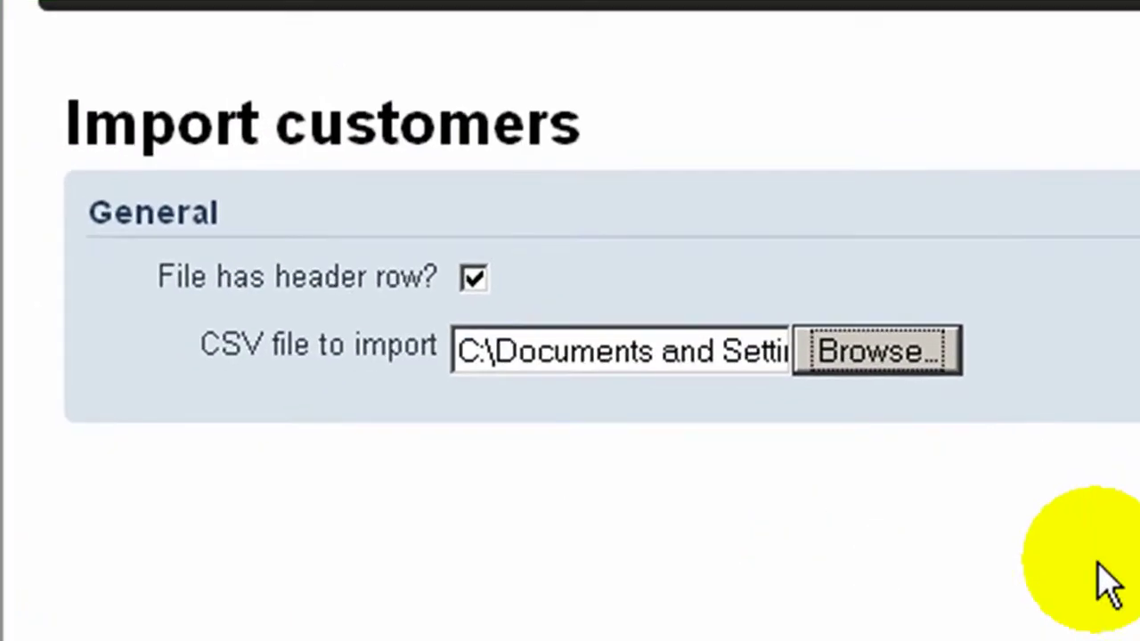